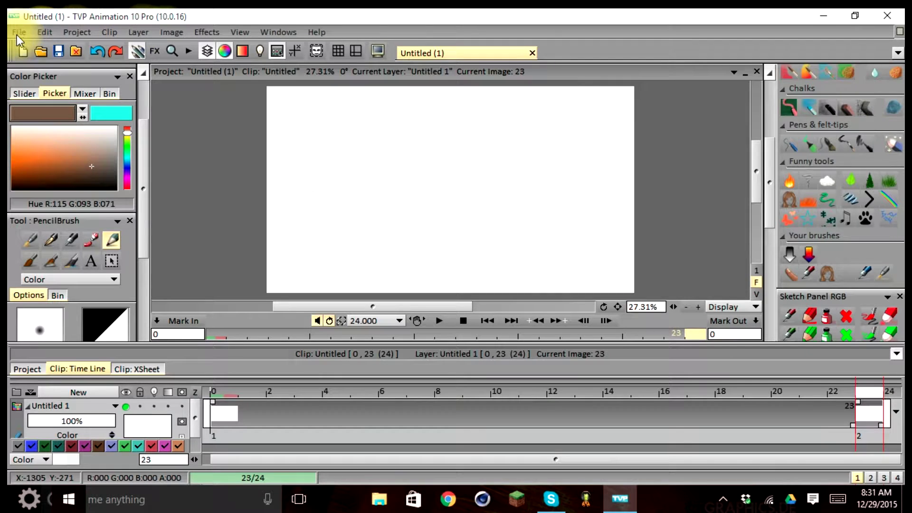
Step: Open the program preferences, set the interface language to Japanese and dismiss the restart notice
{"action": "left_click", "coordinate": [43, 34]}
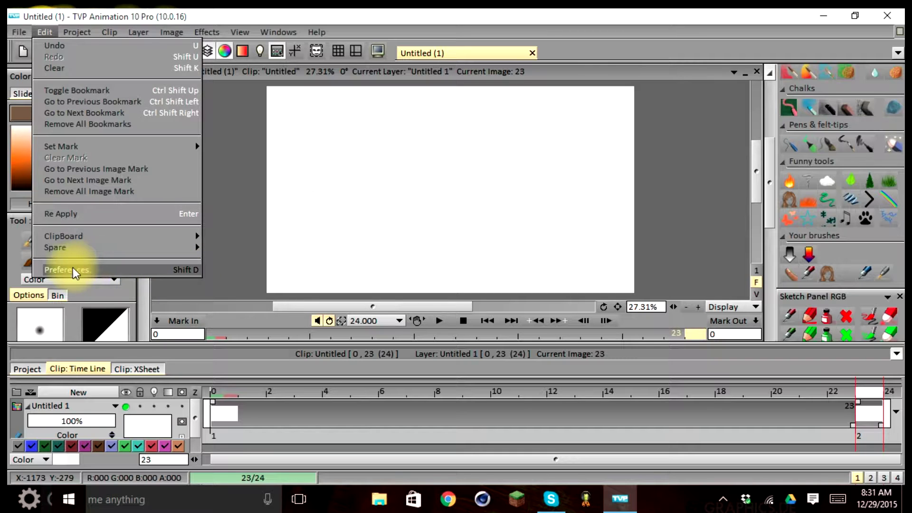
{"action": "left_click", "coordinate": [121, 271]}
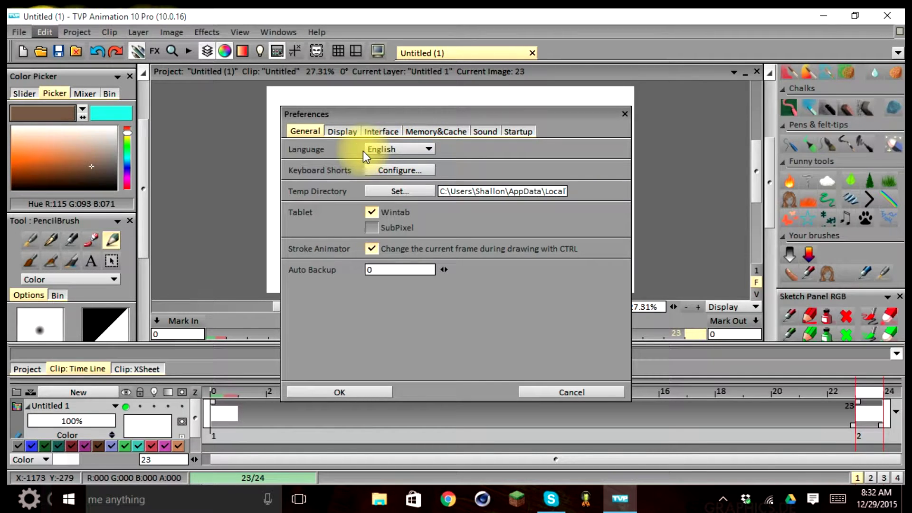
{"action": "left_click", "coordinate": [382, 149]}
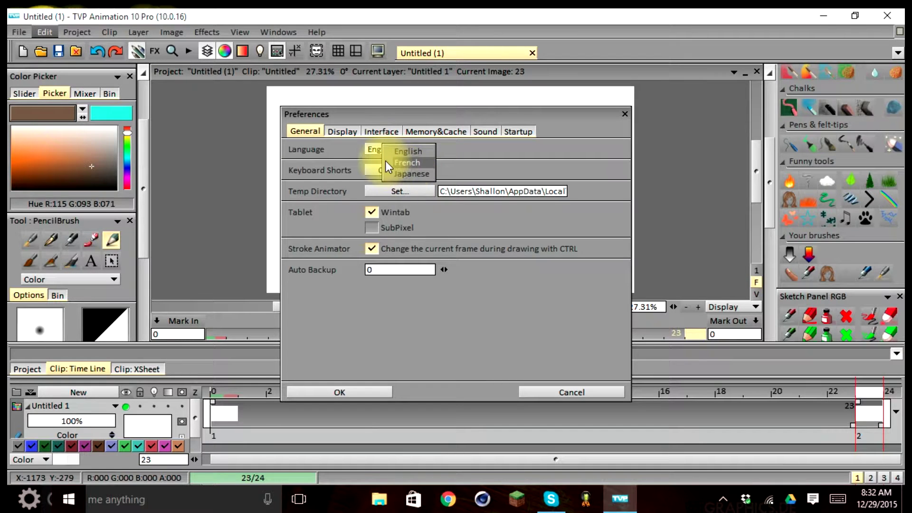
{"action": "left_click", "coordinate": [419, 172]}
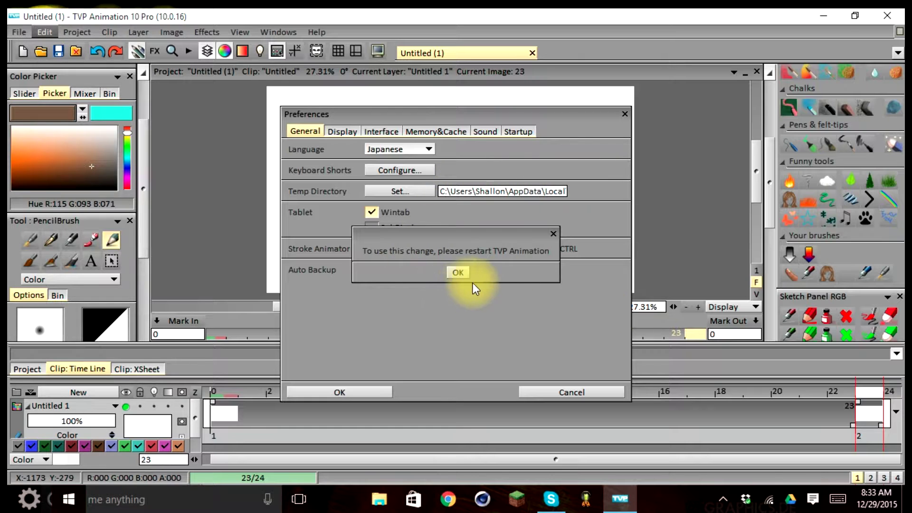
{"action": "left_click", "coordinate": [553, 233]}
Step: Set the interface language back to English and dismiss the restart notice
{"action": "left_click", "coordinate": [366, 148]}
{"action": "left_click", "coordinate": [401, 147]}
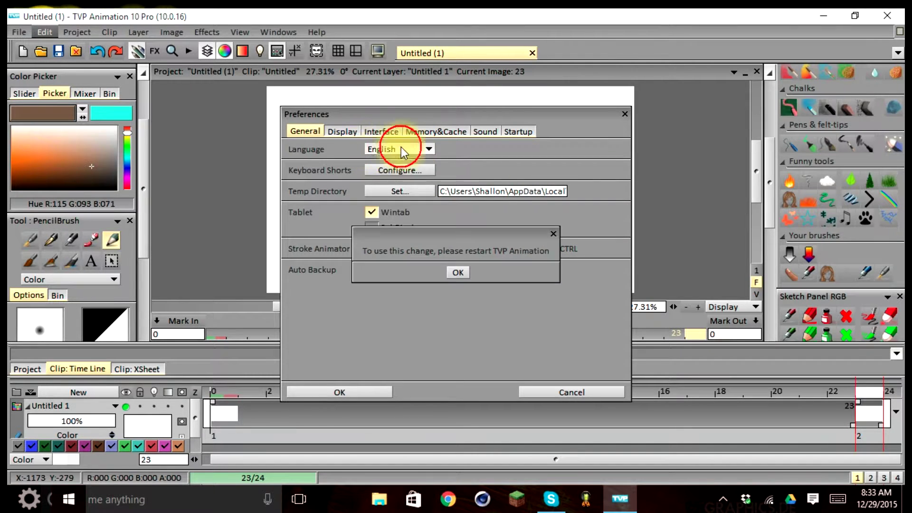
{"action": "left_click", "coordinate": [553, 233]}
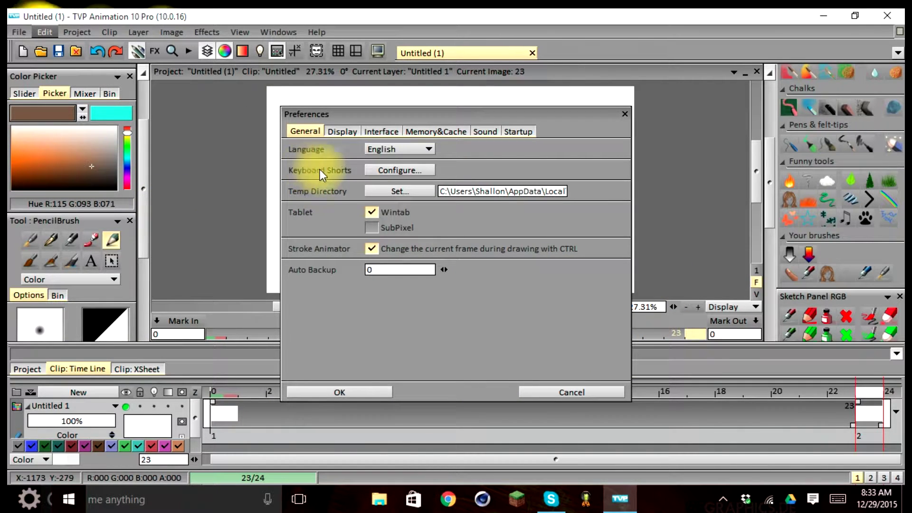
Step: Open the keyboard shortcut configuration and examine the assigned shortcuts and the available command categories
{"action": "left_click", "coordinate": [390, 170]}
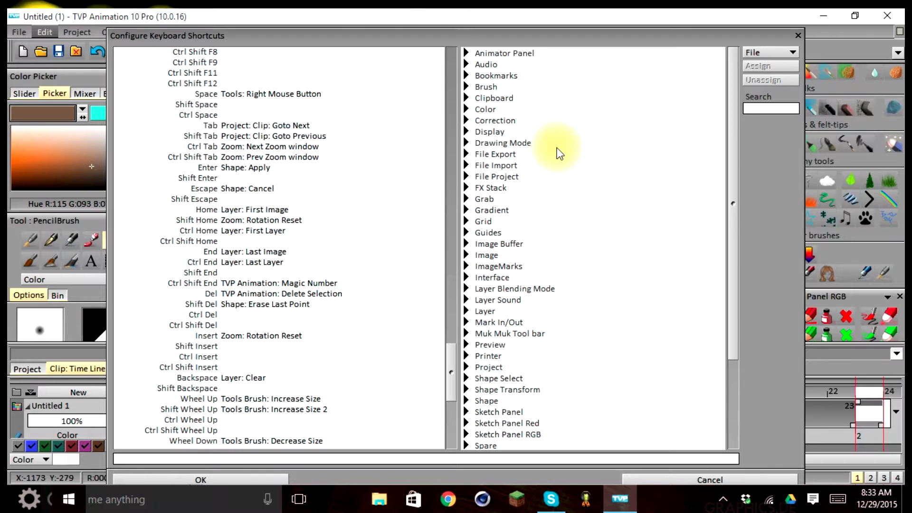
{"action": "scroll", "coordinate": [371, 300], "scroll_direction": "up", "scroll_amount": 1}
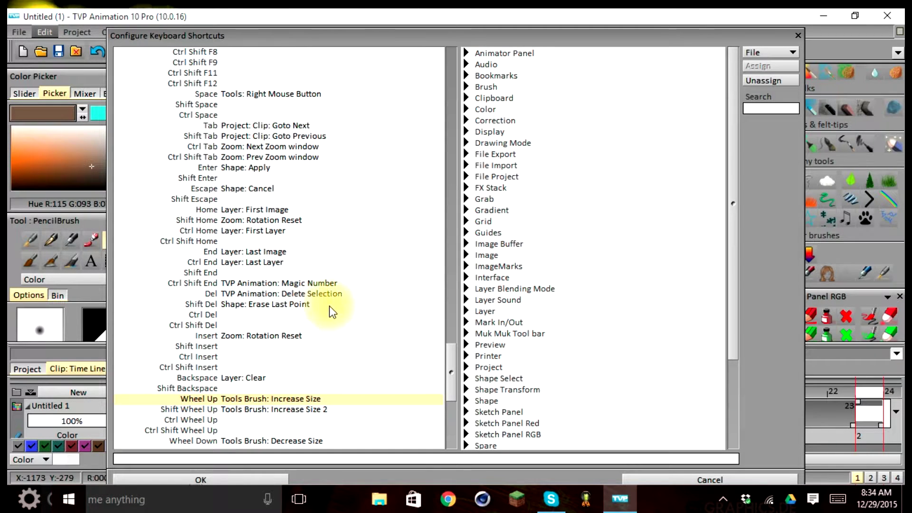
{"action": "left_click_drag", "start_coordinate": [450, 360], "coordinate": [452, 289]}
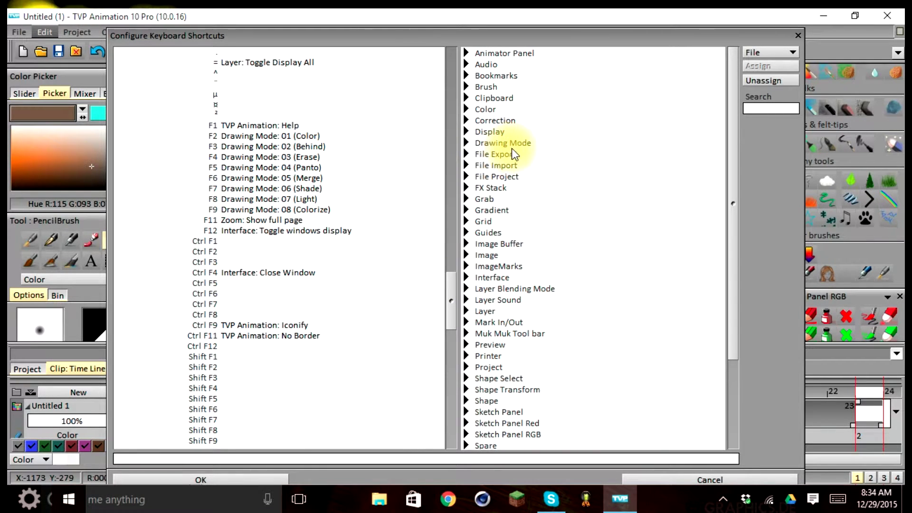
{"action": "left_click_drag", "start_coordinate": [455, 280], "coordinate": [453, 240]}
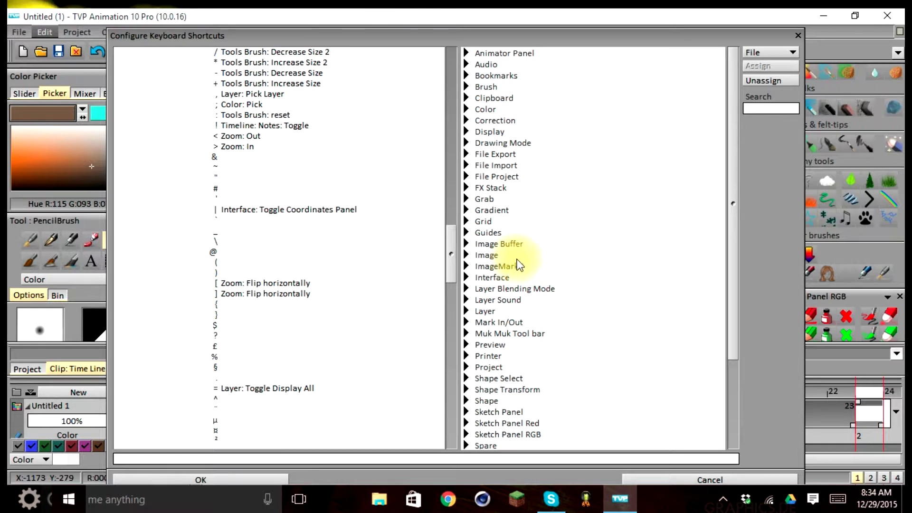
{"action": "scroll", "coordinate": [511, 264], "scroll_direction": "down", "scroll_amount": 1}
{"action": "scroll", "coordinate": [511, 263], "scroll_direction": "down", "scroll_amount": 1}
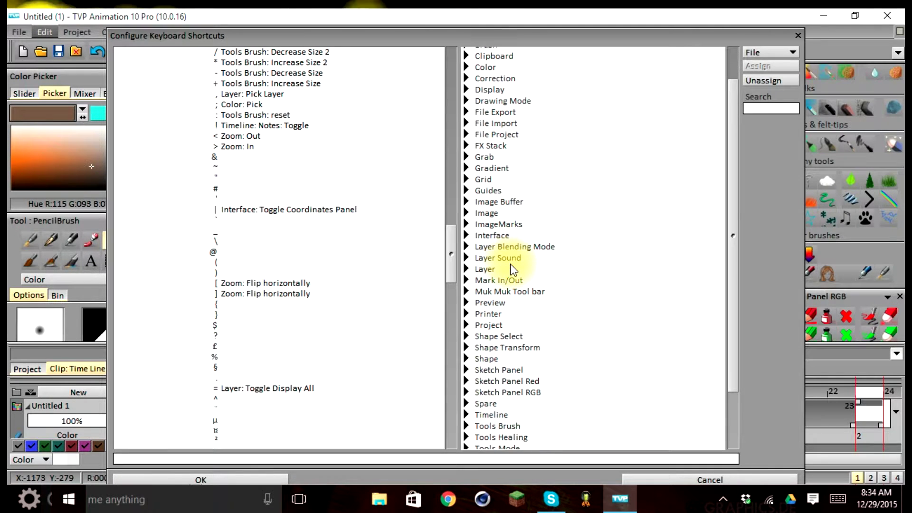
{"action": "scroll", "coordinate": [332, 235], "scroll_direction": "up", "scroll_amount": 1}
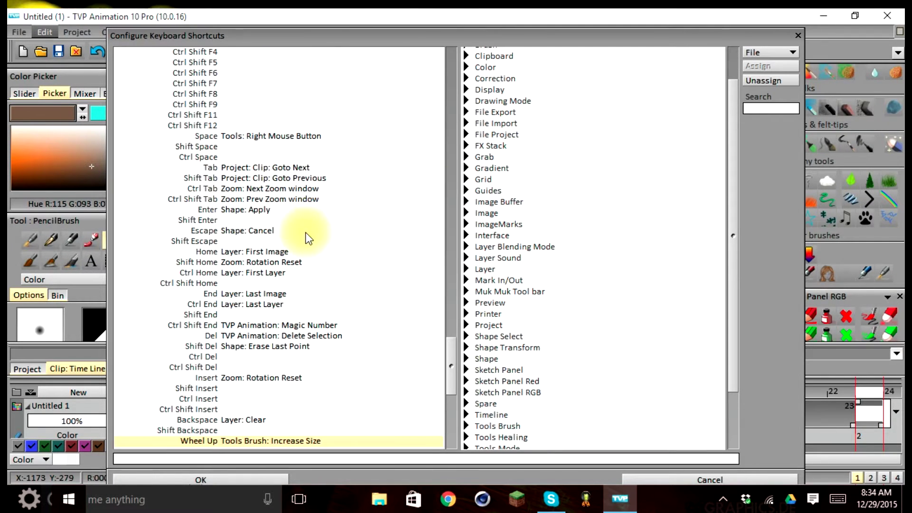
{"action": "scroll", "coordinate": [431, 209], "scroll_direction": "down", "scroll_amount": 1}
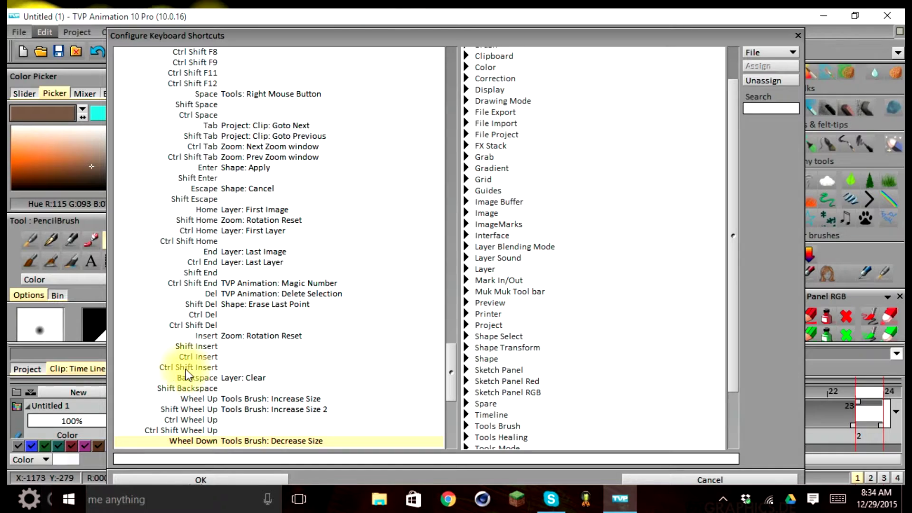
Step: Pick the unassigned Ctrl Space shortcut and the Play command in the Preview category as a pair for assignment
{"action": "left_click", "coordinate": [206, 356]}
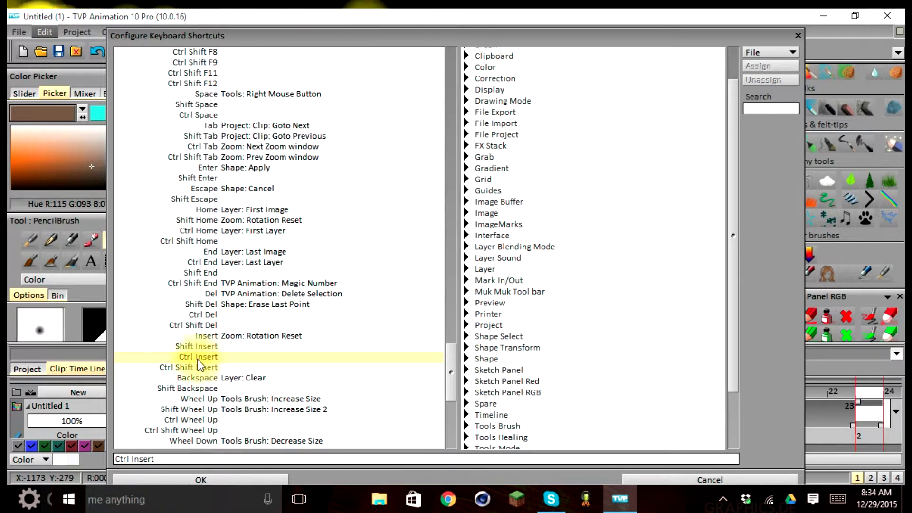
{"action": "left_click", "coordinate": [214, 401]}
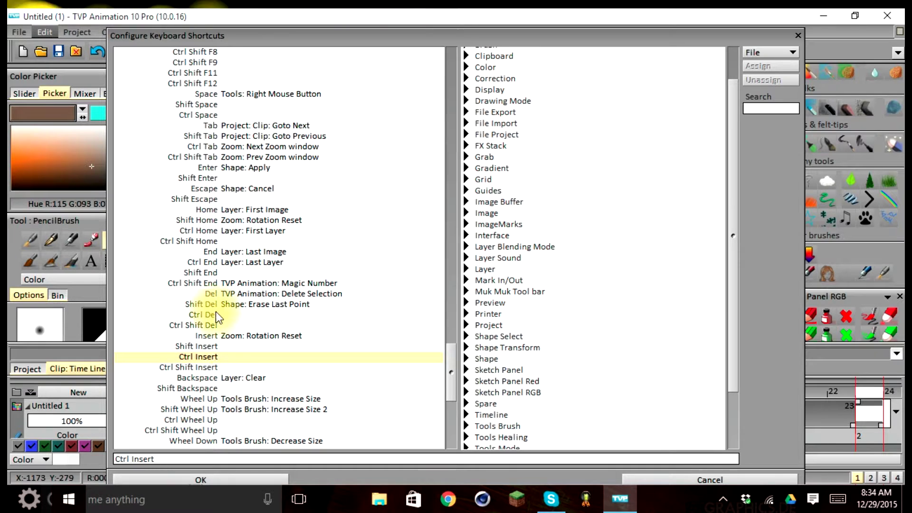
{"action": "left_click", "coordinate": [205, 116]}
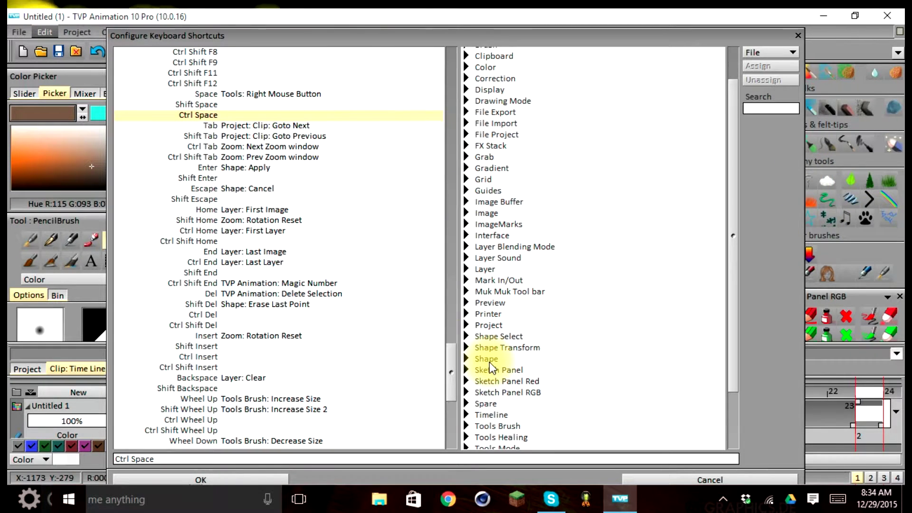
{"action": "scroll", "coordinate": [489, 369], "scroll_direction": "down", "scroll_amount": 3}
{"action": "scroll", "coordinate": [490, 363], "scroll_direction": "down", "scroll_amount": 2}
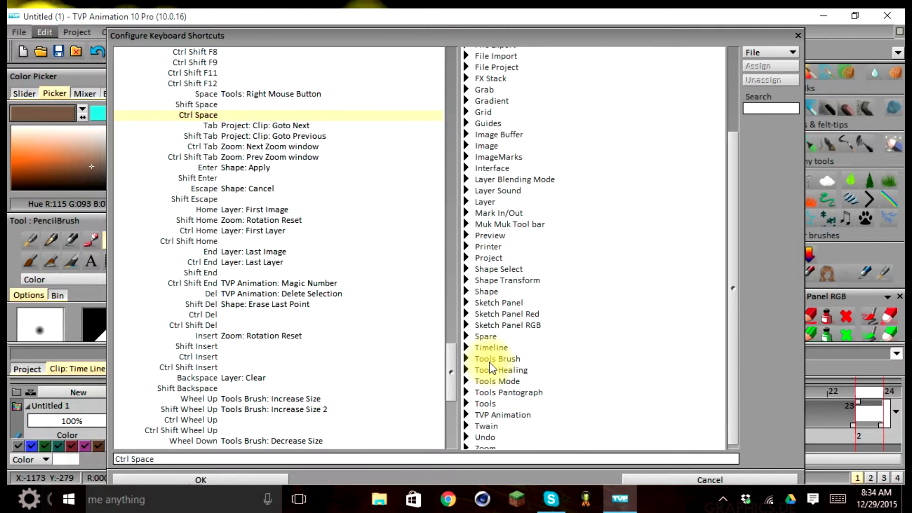
{"action": "left_click", "coordinate": [467, 230]}
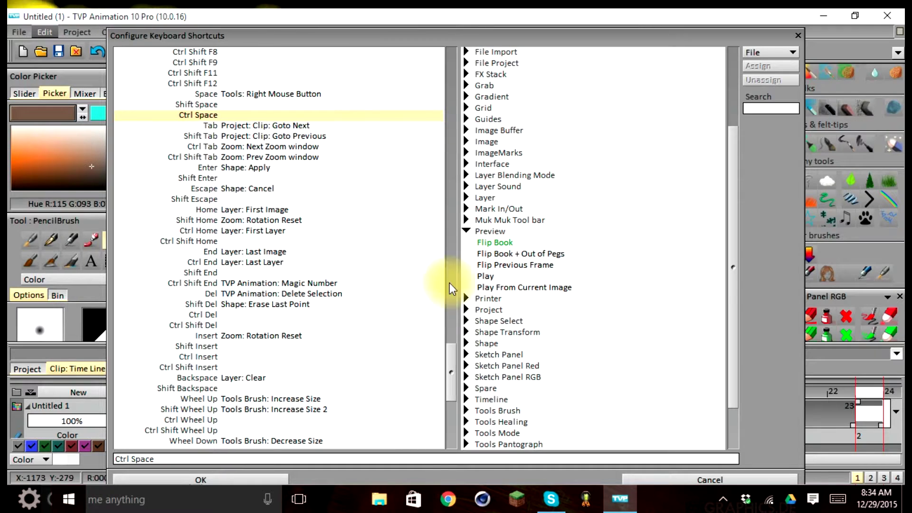
{"action": "left_click", "coordinate": [486, 276]}
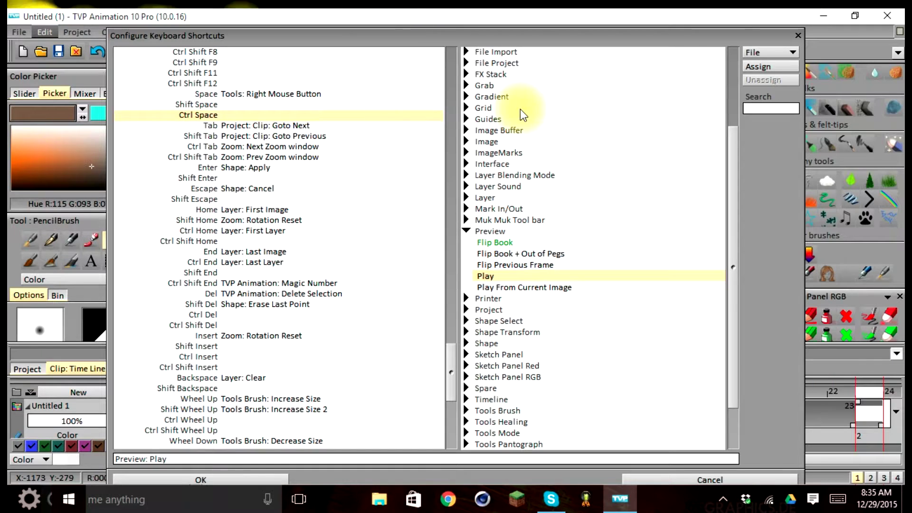
Step: Look at the keymap file options and the command search, and cancel the keyboard shortcut configuration
{"action": "left_click", "coordinate": [755, 50]}
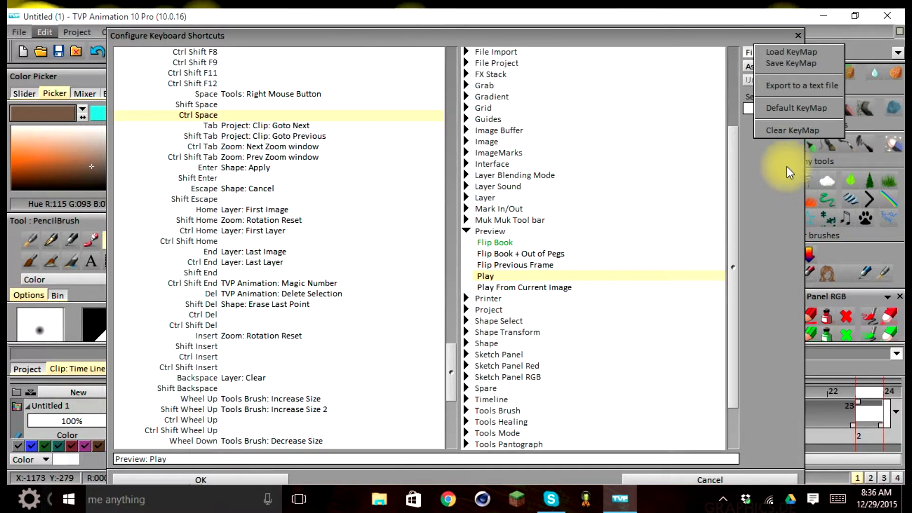
{"action": "left_click", "coordinate": [794, 155]}
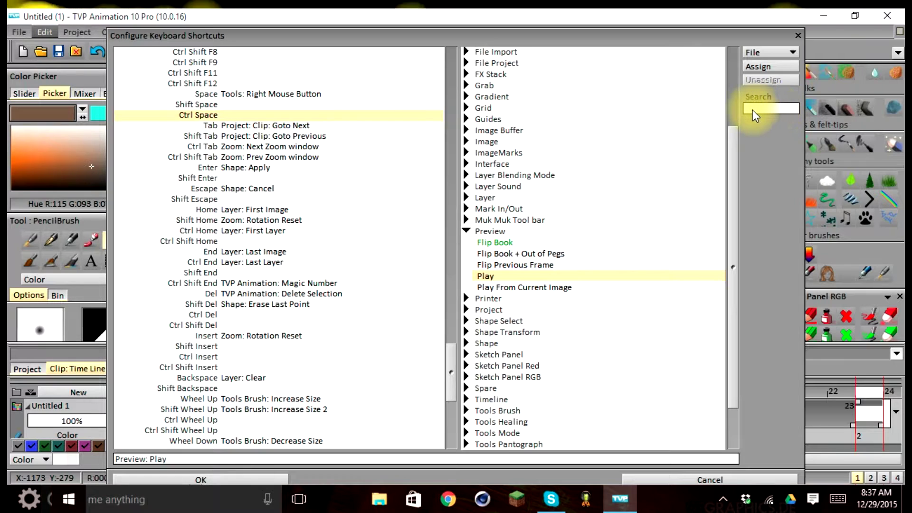
{"action": "left_click", "coordinate": [768, 109]}
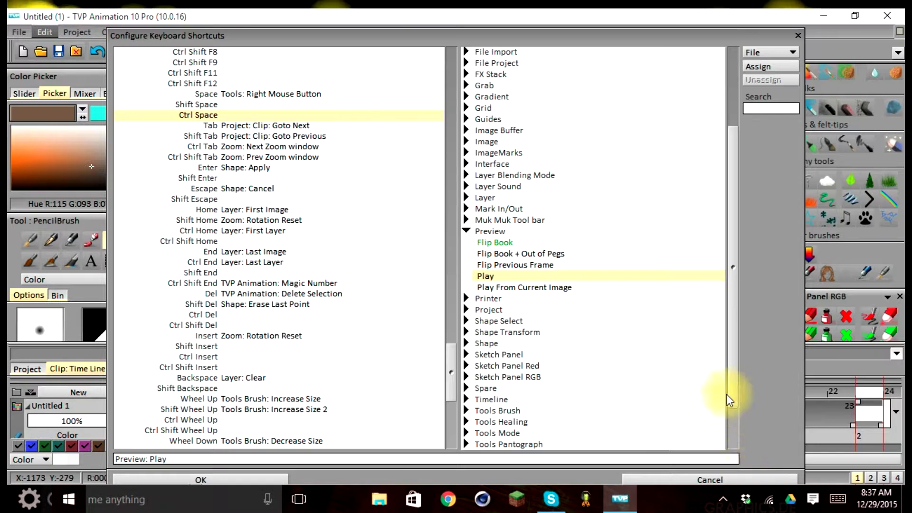
{"action": "left_click", "coordinate": [686, 478]}
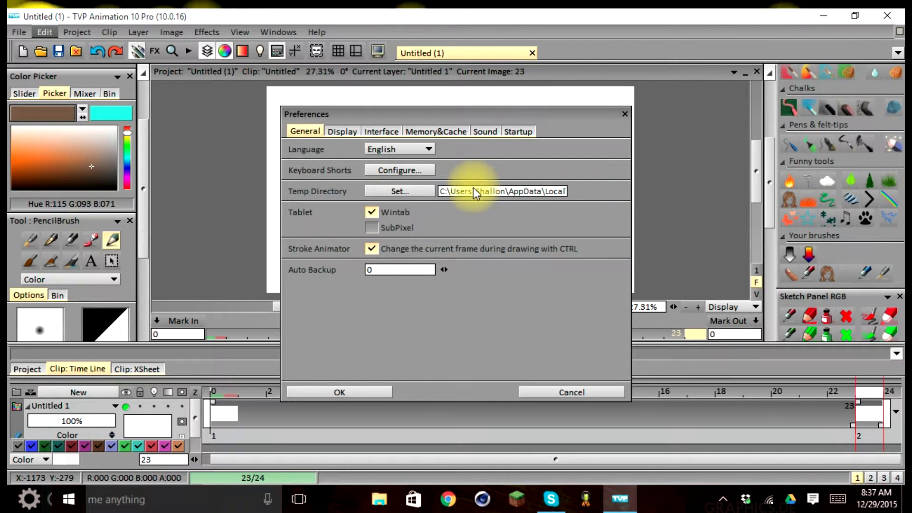
Step: View the folder selection for the temp directory and cancel it
{"action": "left_click", "coordinate": [383, 188]}
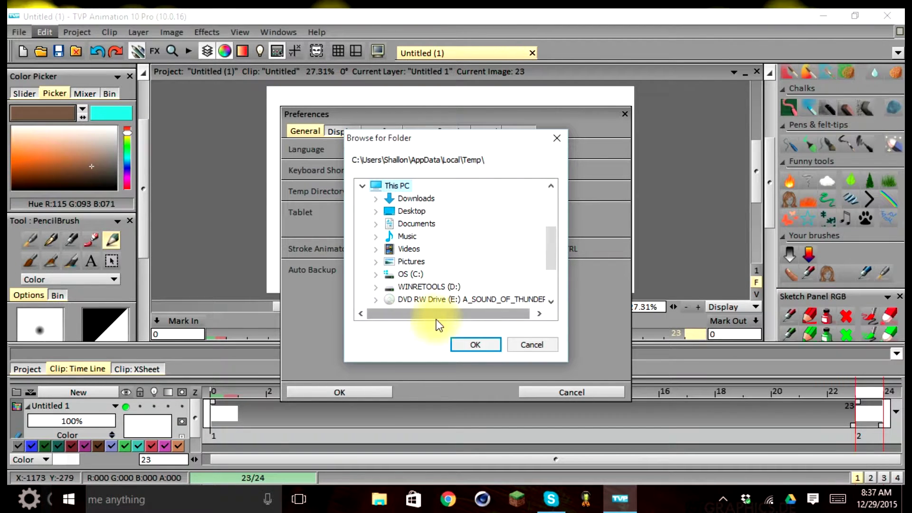
{"action": "left_click", "coordinate": [513, 344]}
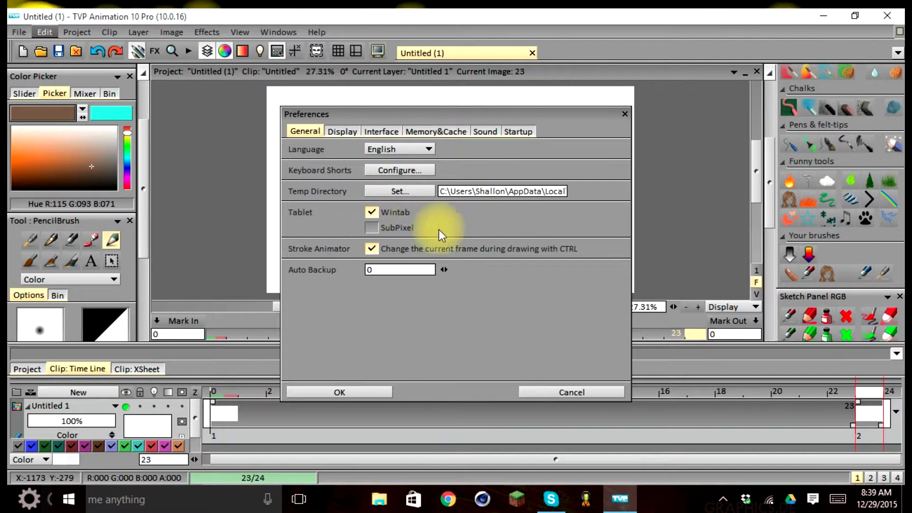
Step: Show the display preferences and examine the layer thumbnail in the timeline and the tool panels they concern
{"action": "left_click", "coordinate": [346, 130]}
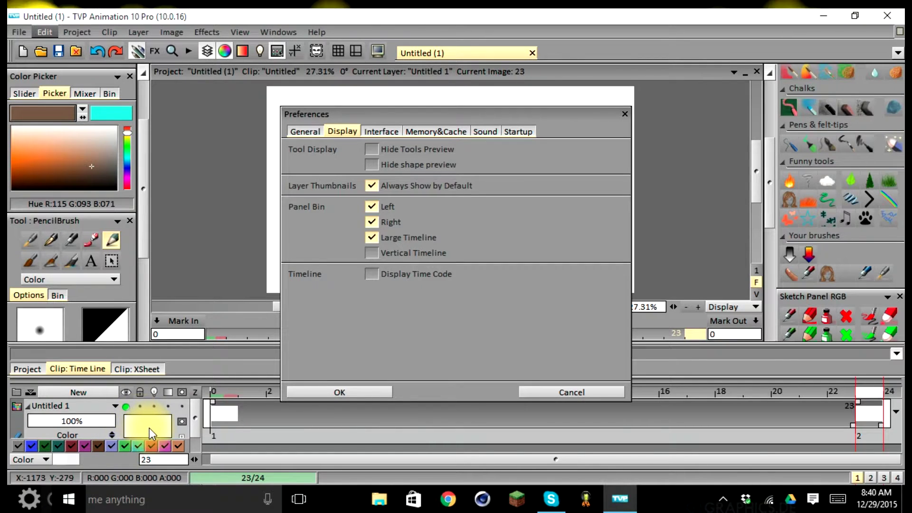
{"action": "scroll", "coordinate": [149, 428], "scroll_direction": "down", "scroll_amount": 1}
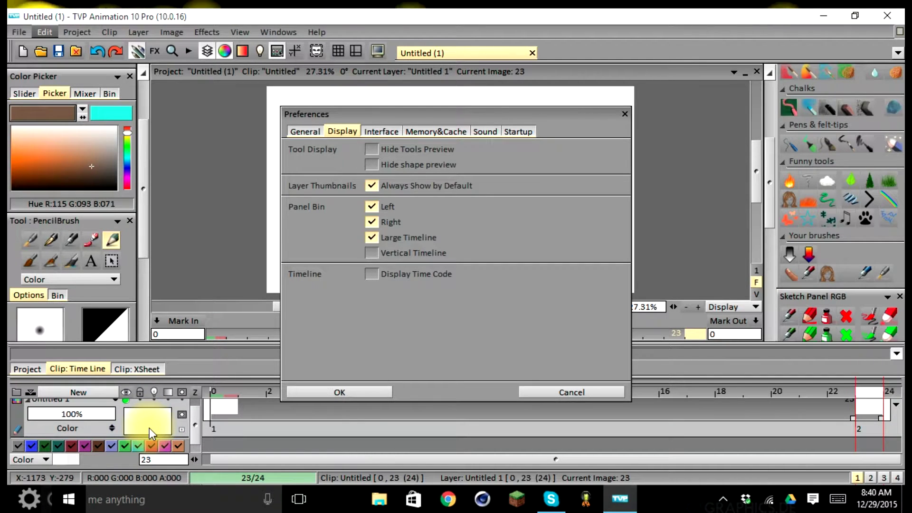
{"action": "scroll", "coordinate": [149, 428], "scroll_direction": "up", "scroll_amount": 1}
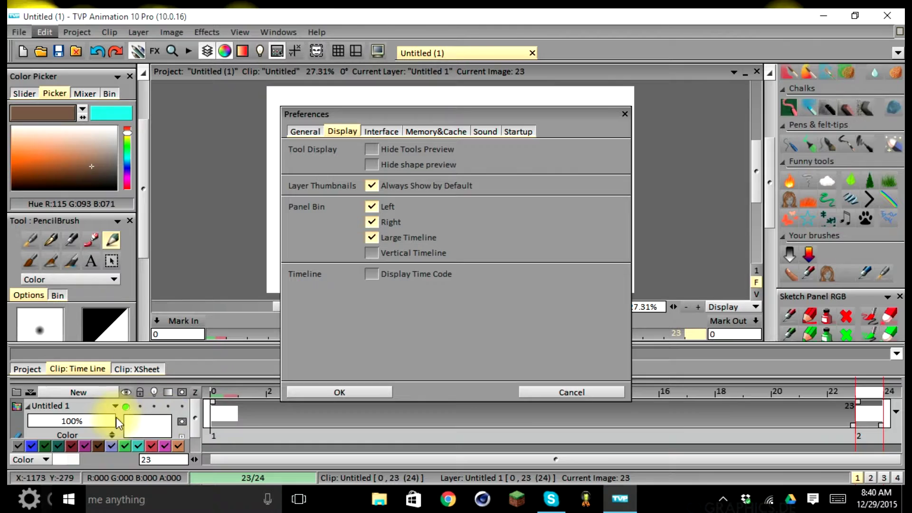
{"action": "scroll", "coordinate": [151, 418], "scroll_direction": "down", "scroll_amount": 1}
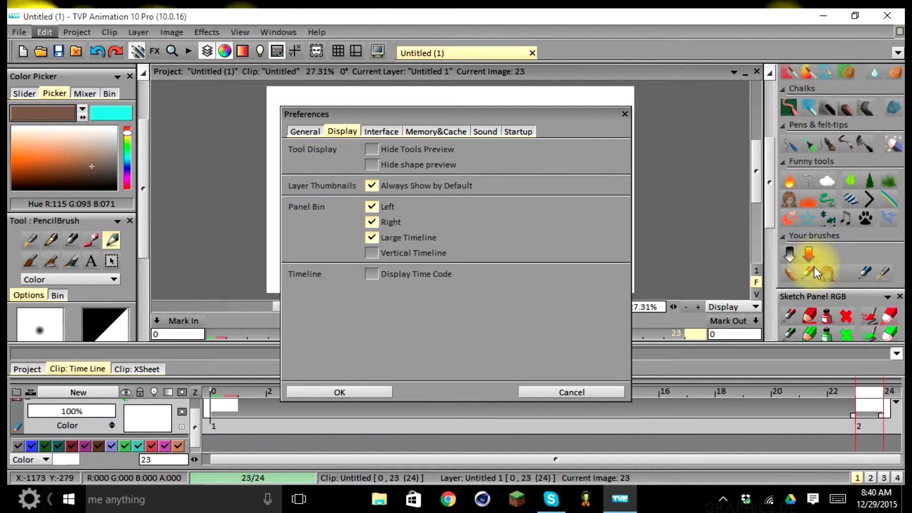
{"action": "scroll", "coordinate": [820, 305], "scroll_direction": "up", "scroll_amount": 5}
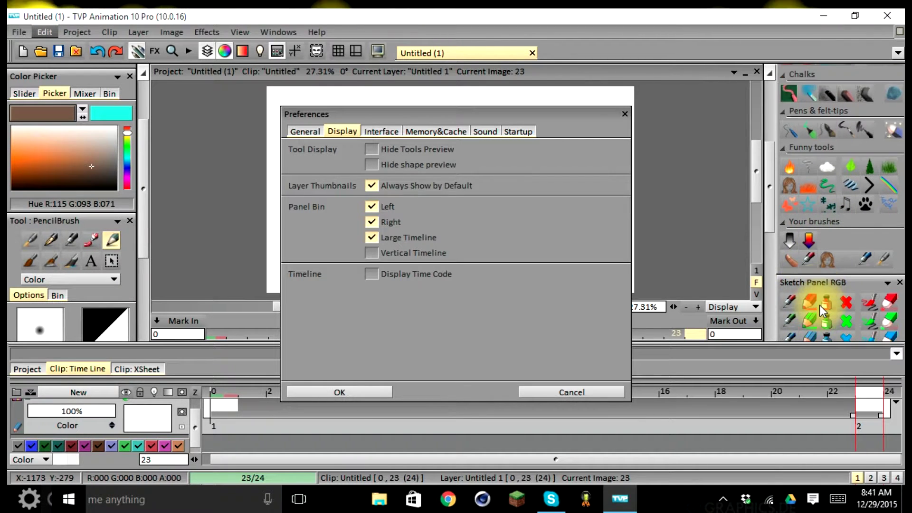
{"action": "scroll", "coordinate": [828, 286], "scroll_direction": "up", "scroll_amount": 2}
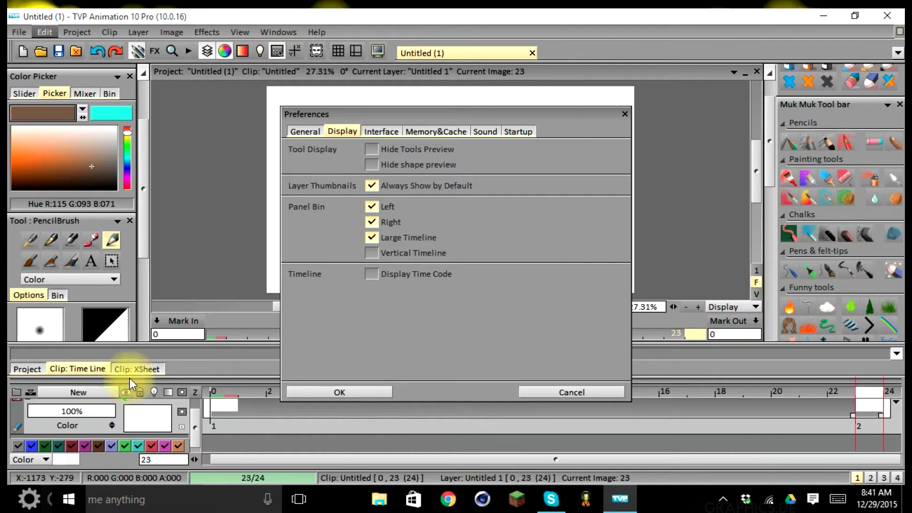
Step: Try the Vertical Timeline and Display Time Code options, switching each one back off
{"action": "left_click", "coordinate": [373, 252]}
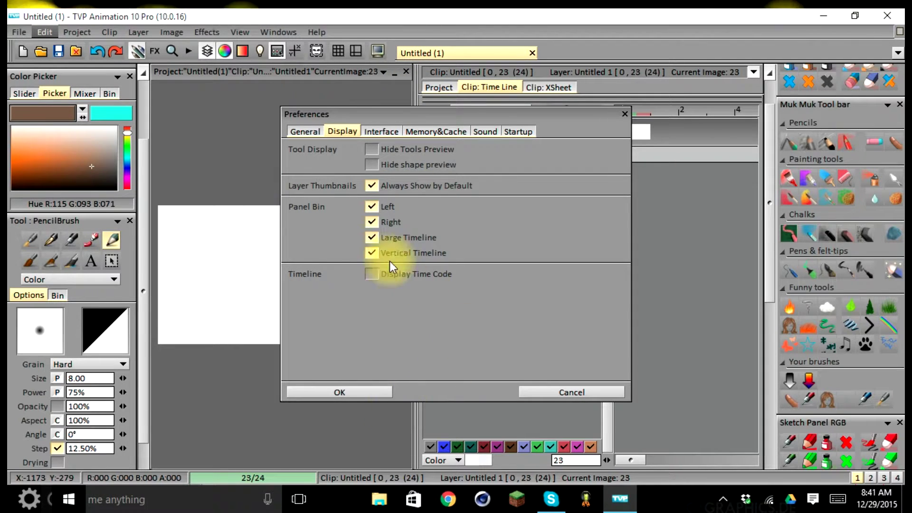
{"action": "left_click", "coordinate": [371, 252]}
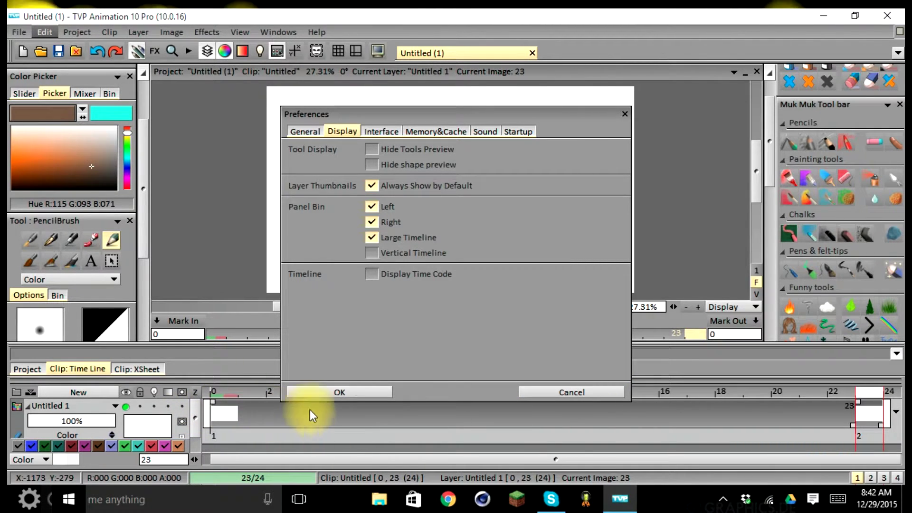
{"action": "left_click", "coordinate": [370, 276]}
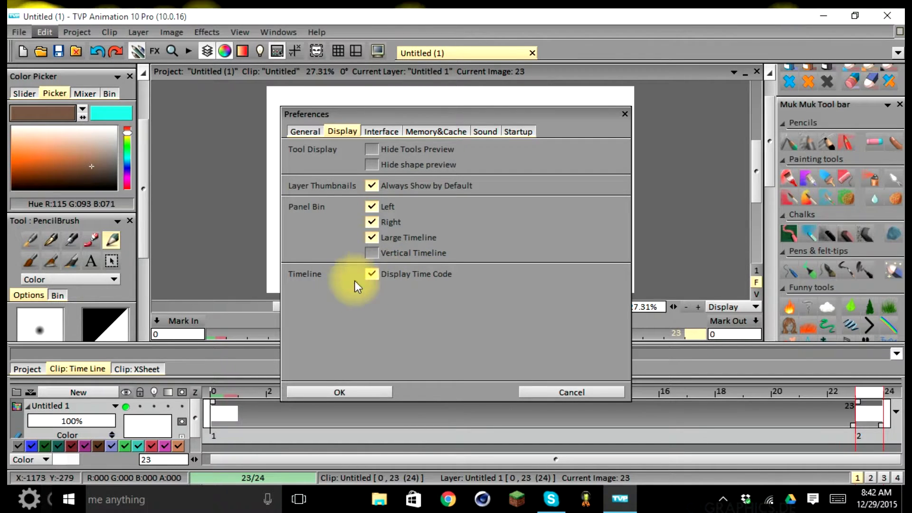
{"action": "left_click", "coordinate": [371, 275]}
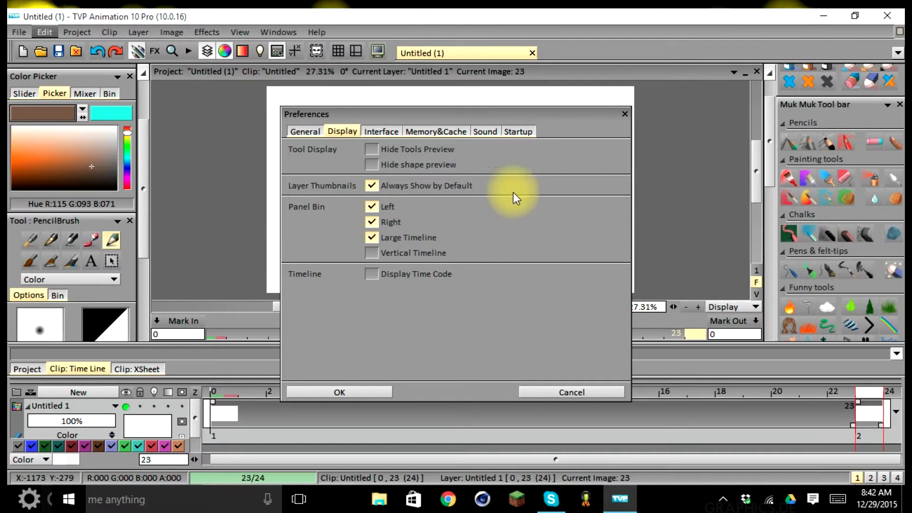
Step: Show the interface preferences and look through the interface elements whose color can be customized, keeping Desktop Background selected
{"action": "left_click", "coordinate": [391, 131]}
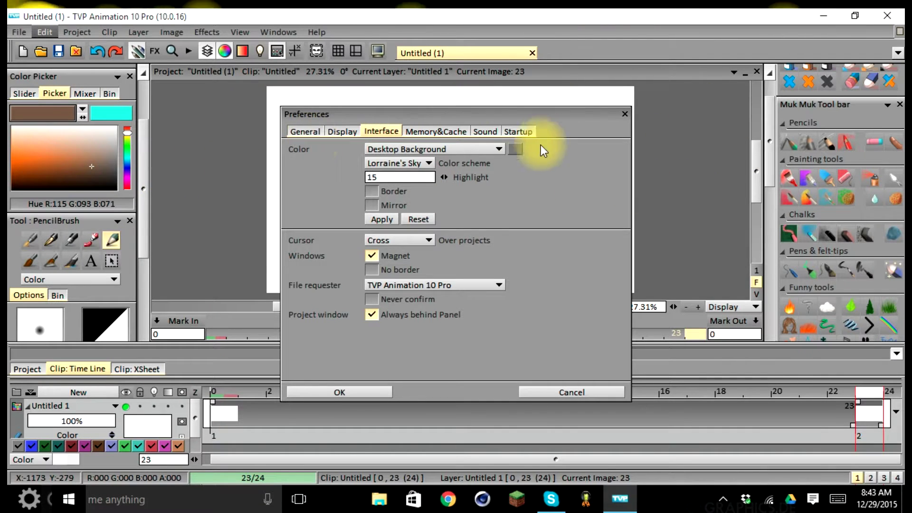
{"action": "left_click", "coordinate": [489, 151]}
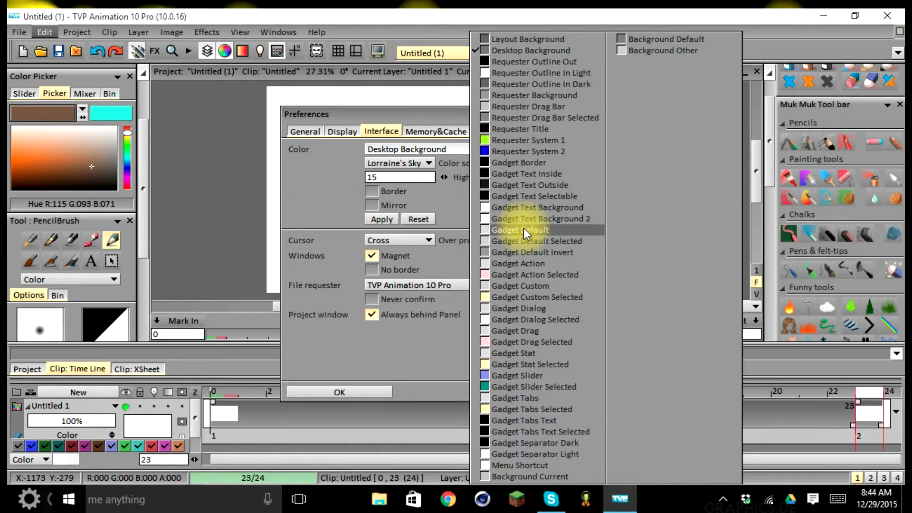
{"action": "left_click", "coordinate": [430, 318]}
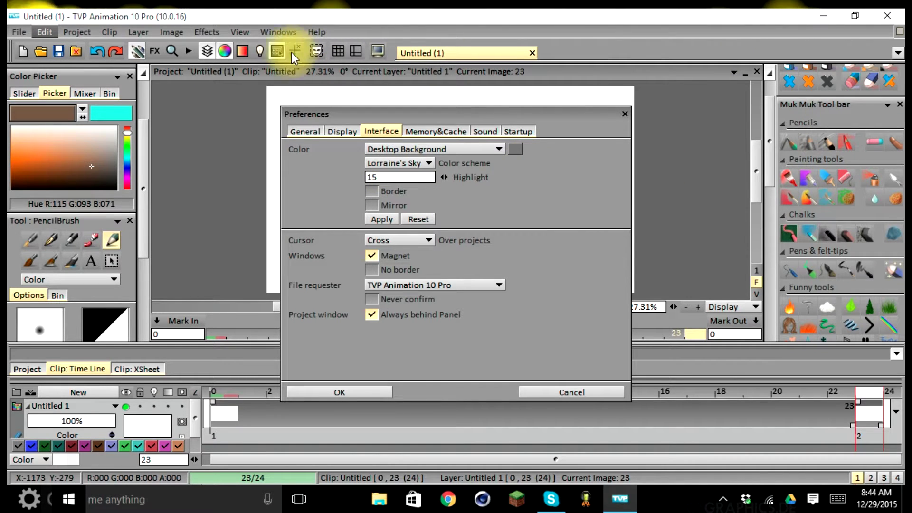
Step: Try the White, Casa and Mirage color schemes one after another and switch back to Lorraine's Sky
{"action": "left_click", "coordinate": [392, 164]}
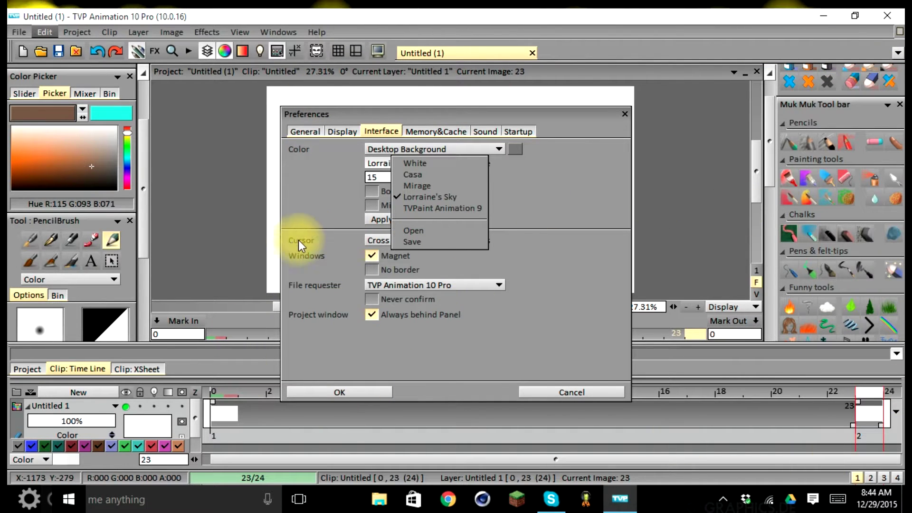
{"action": "left_click", "coordinate": [429, 164]}
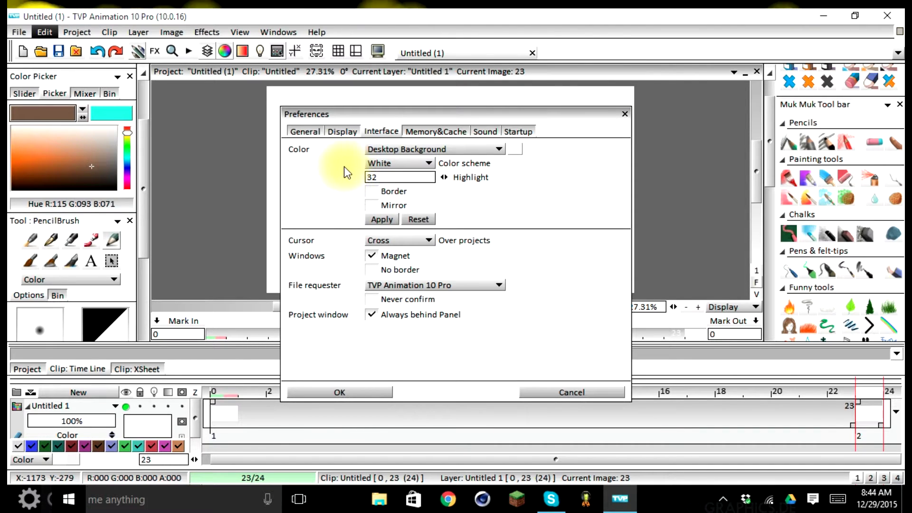
{"action": "left_click", "coordinate": [401, 163]}
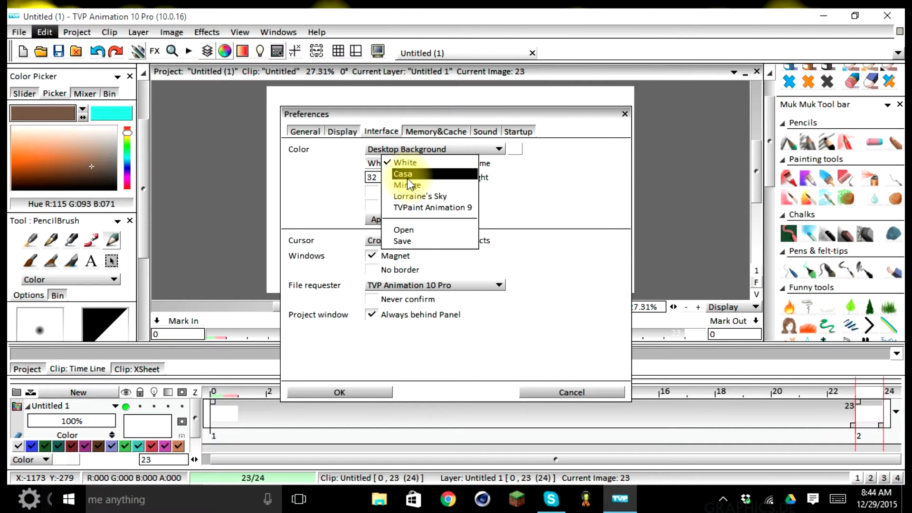
{"action": "left_click", "coordinate": [406, 178]}
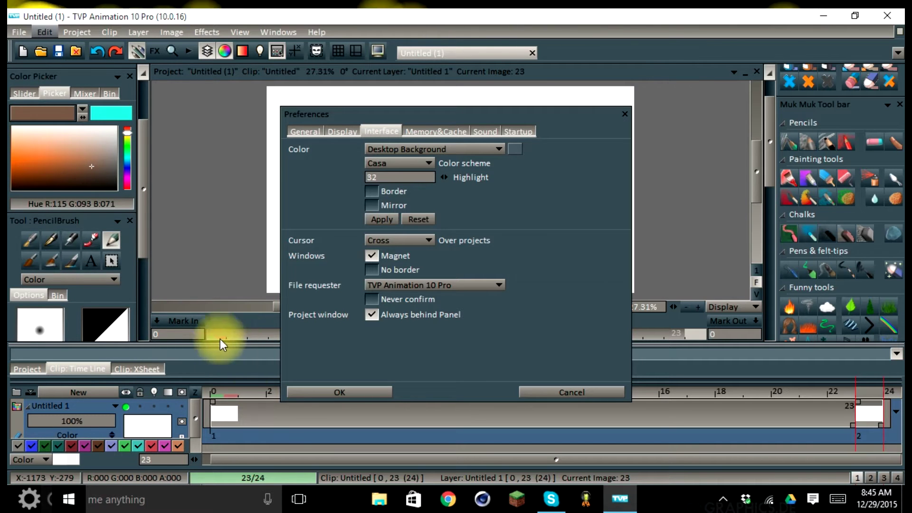
{"action": "left_click", "coordinate": [373, 163]}
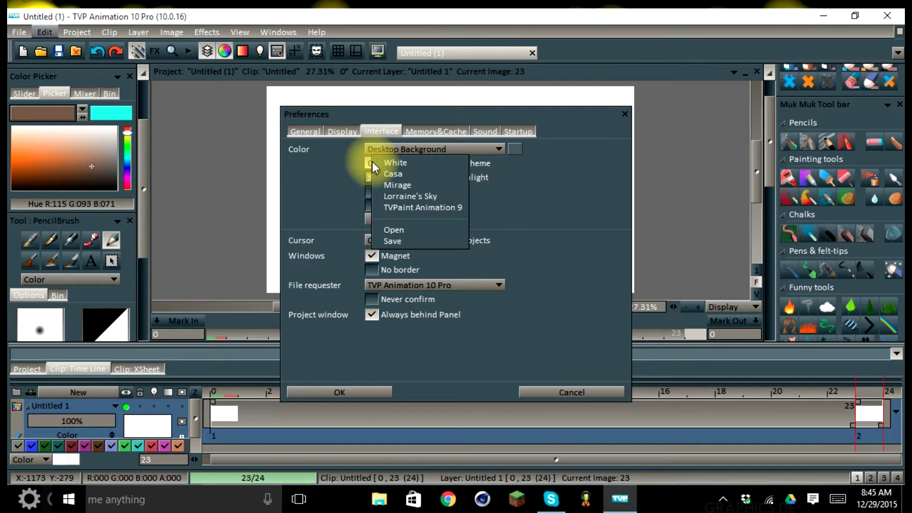
{"action": "left_click", "coordinate": [391, 185]}
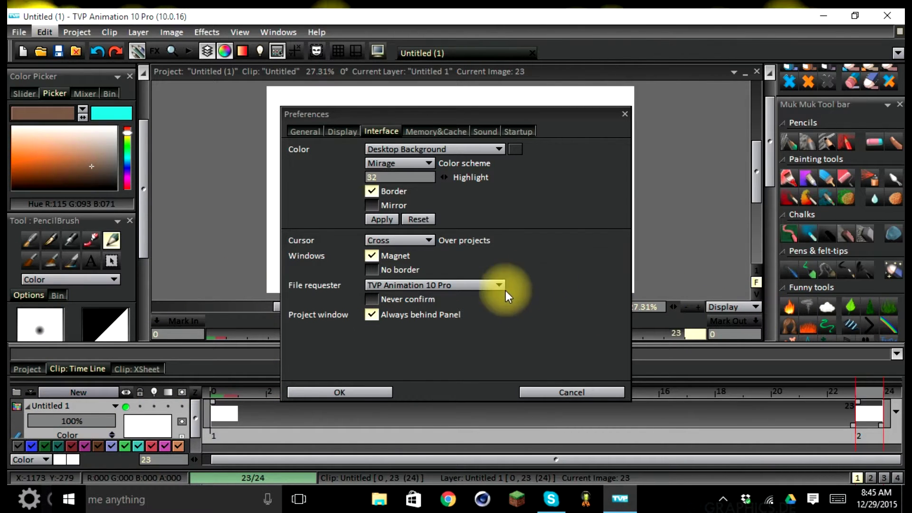
{"action": "left_click", "coordinate": [400, 166]}
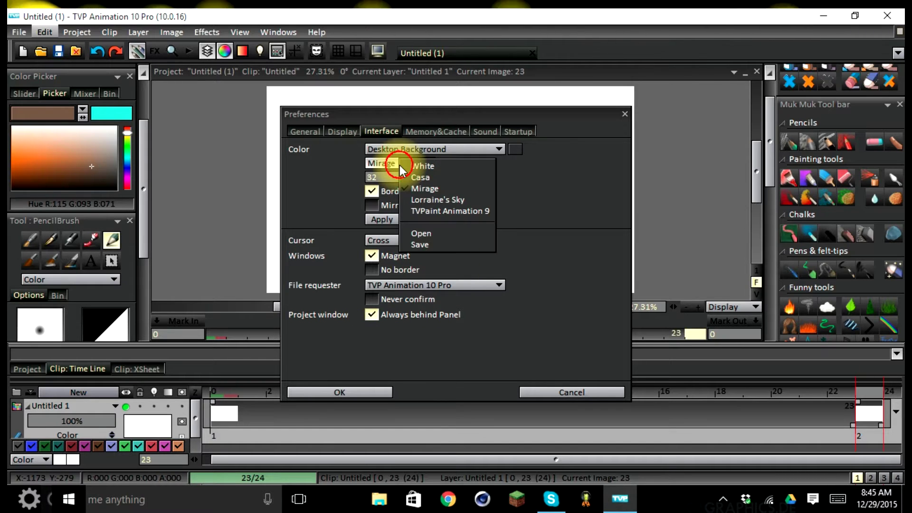
{"action": "left_click", "coordinate": [415, 201]}
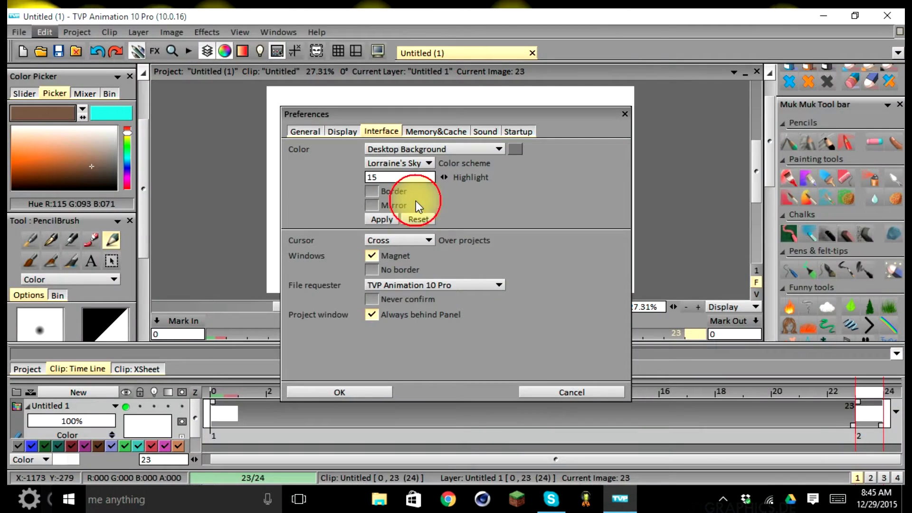
Step: Try the TVPaint Animation 9 color scheme, look at the scheme Open and Save options, and return to Lorraine's Sky
{"action": "left_click", "coordinate": [413, 166]}
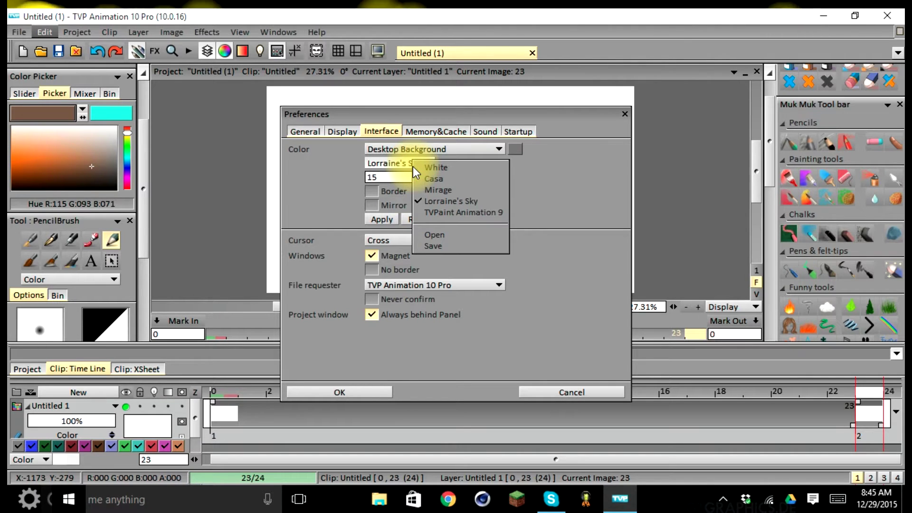
{"action": "left_click", "coordinate": [485, 213]}
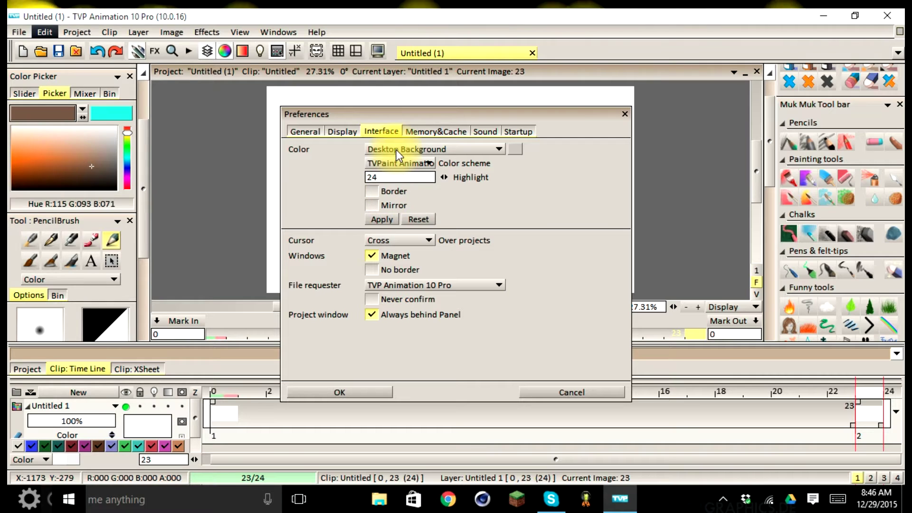
{"action": "left_click", "coordinate": [391, 162]}
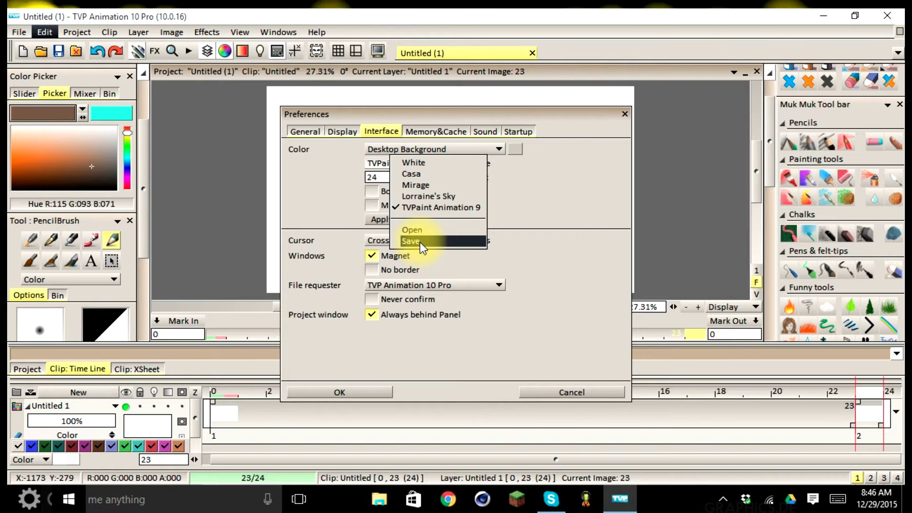
{"action": "left_click", "coordinate": [415, 196]}
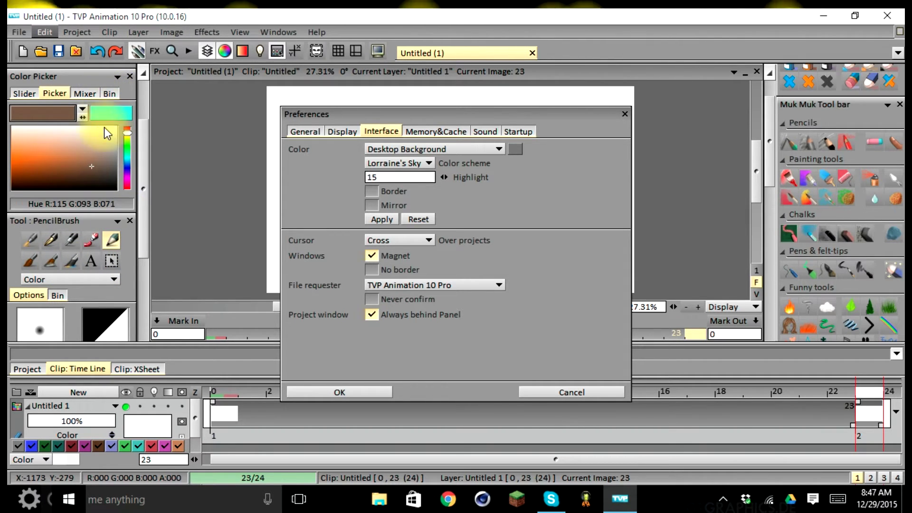
Step: Examine the cursor shapes offered over projects and the file requester choices, leaving both settings as they are
{"action": "left_click", "coordinate": [385, 243]}
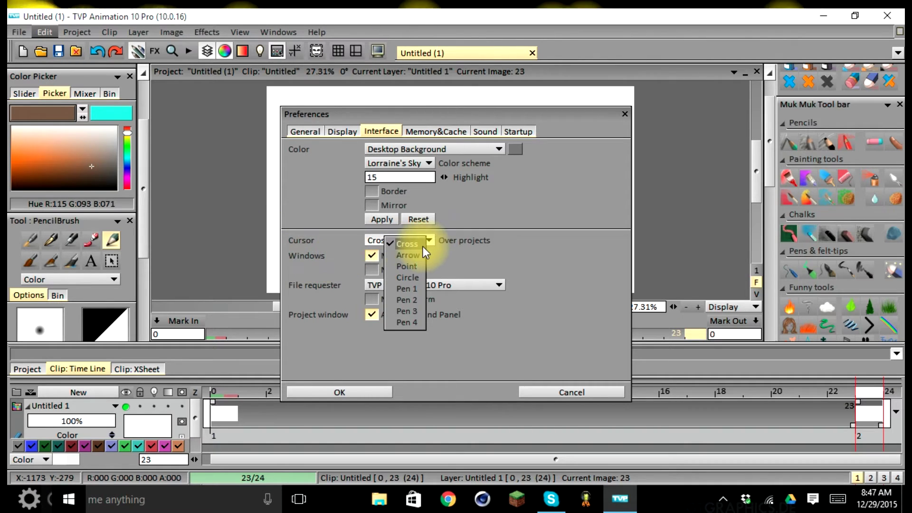
{"action": "left_click", "coordinate": [331, 249]}
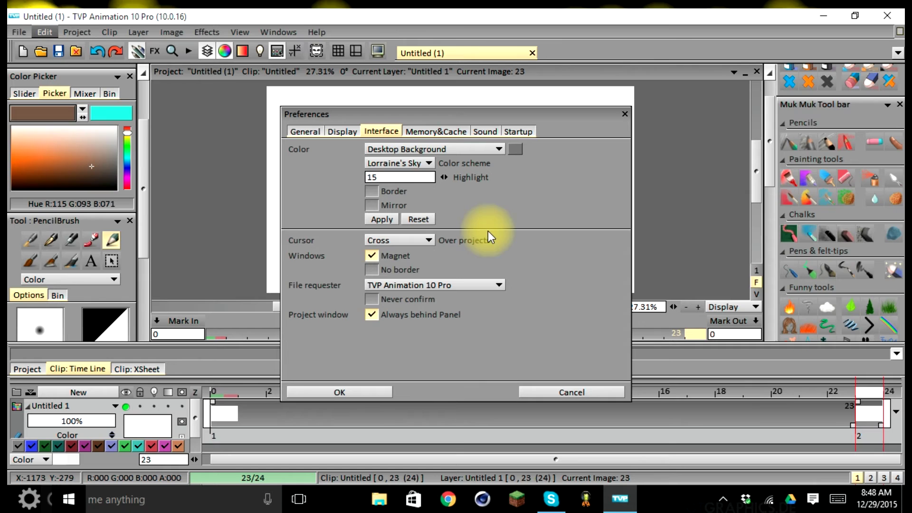
{"action": "left_click", "coordinate": [443, 282]}
{"action": "left_click", "coordinate": [425, 282]}
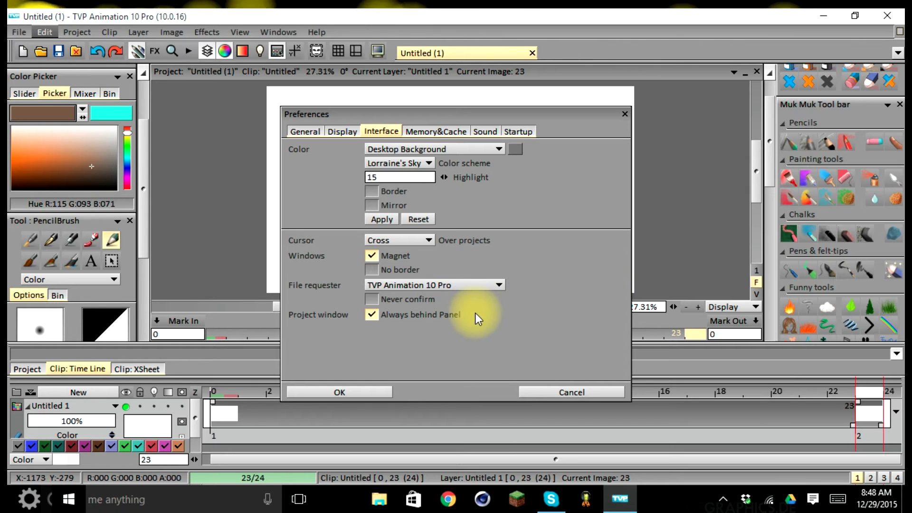
{"action": "mouse_move", "coordinate": [463, 290]}
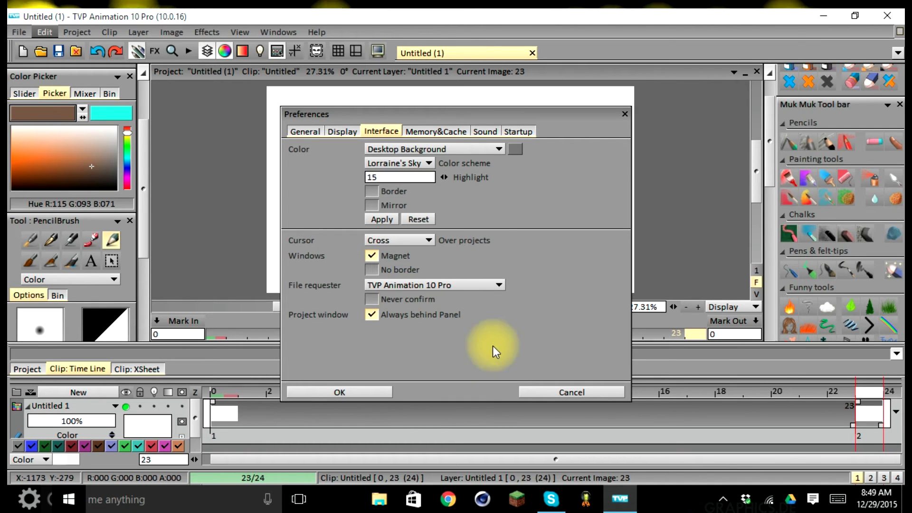
{"action": "left_click", "coordinate": [484, 285]}
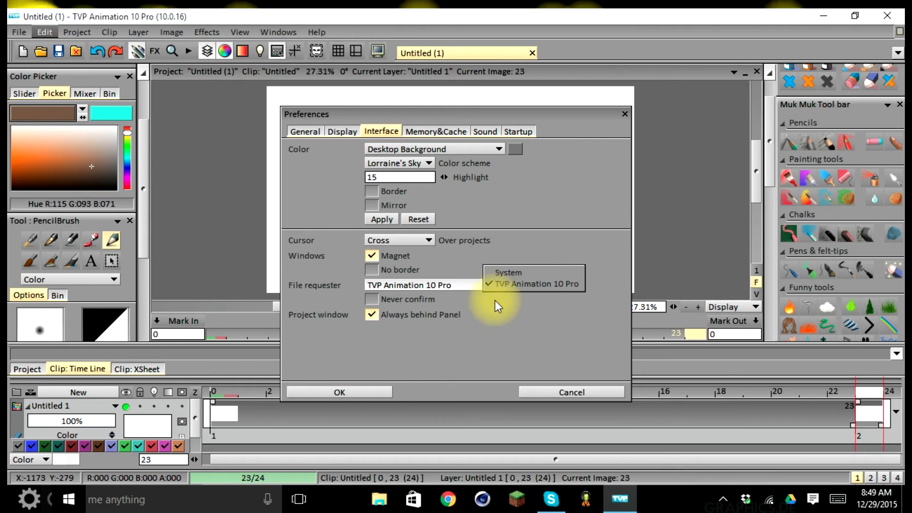
{"action": "left_click", "coordinate": [483, 336]}
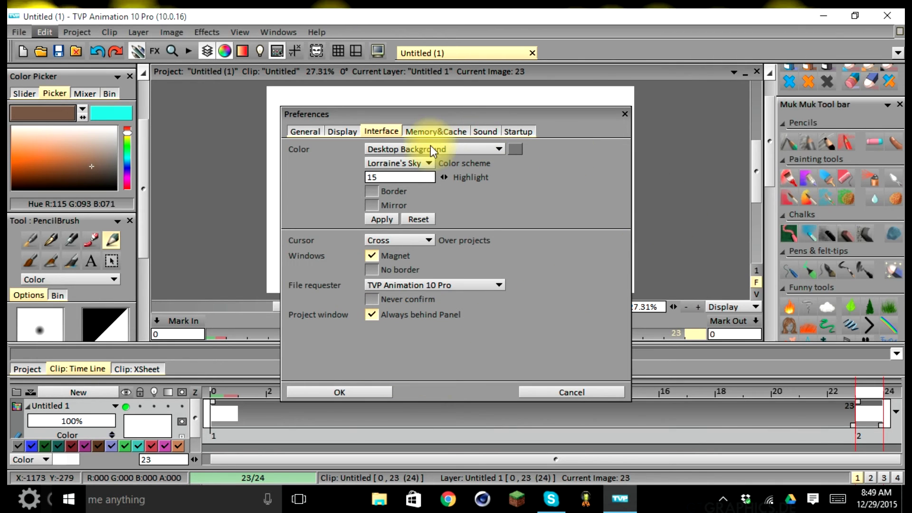
{"action": "left_click_drag", "start_coordinate": [390, 115], "coordinate": [366, 101]}
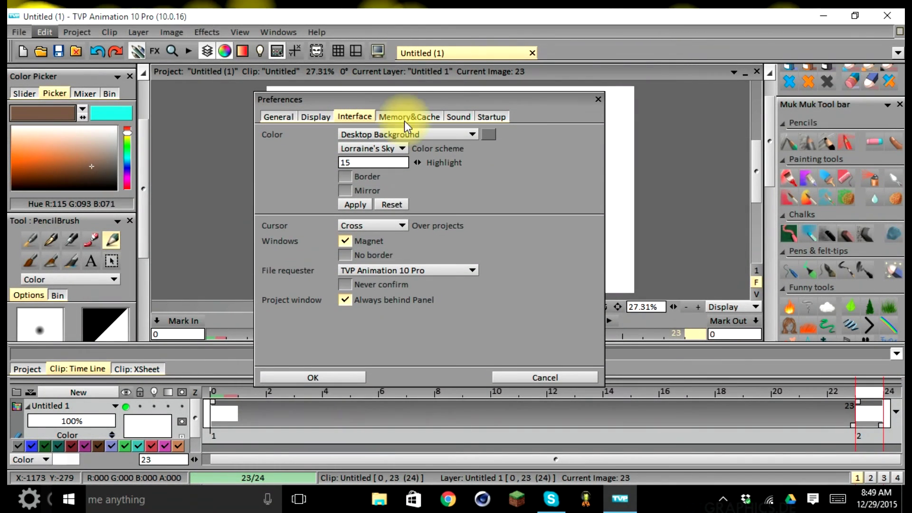